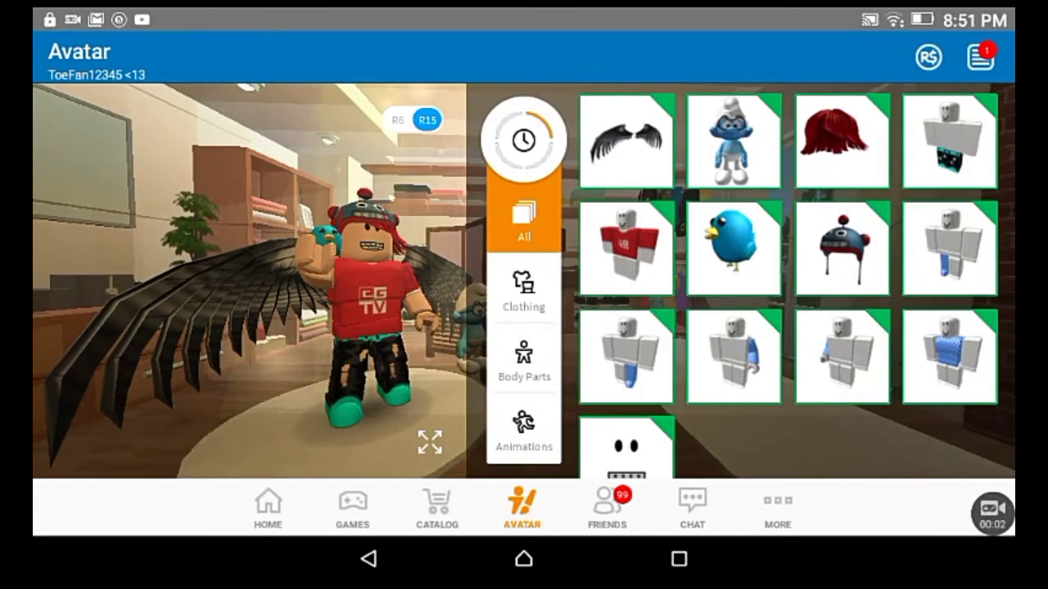
- Spin the avatar preview, then go Home and pick a friend from the Friends (141) row
{"action": "mouse_move", "coordinate": [122, 322]}
{"action": "left_mouse_down"}
{"action": "mouse_move", "coordinate": [122, 396]}
{"action": "mouse_move", "coordinate": [245, 393]}
{"action": "left_mouse_up"}
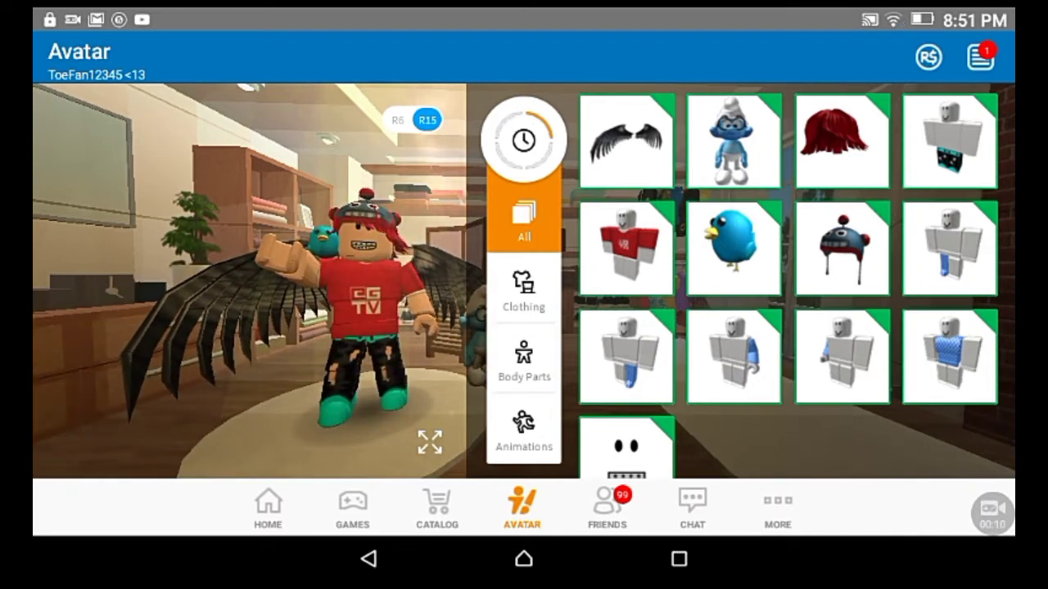
{"action": "mouse_move", "coordinate": [145, 398]}
{"action": "left_mouse_down"}
{"action": "mouse_move", "coordinate": [270, 327]}
{"action": "mouse_move", "coordinate": [188, 367]}
{"action": "mouse_move", "coordinate": [89, 357]}
{"action": "mouse_move", "coordinate": [287, 327]}
{"action": "mouse_move", "coordinate": [133, 347]}
{"action": "mouse_move", "coordinate": [182, 351]}
{"action": "mouse_move", "coordinate": [152, 361]}
{"action": "left_mouse_up"}
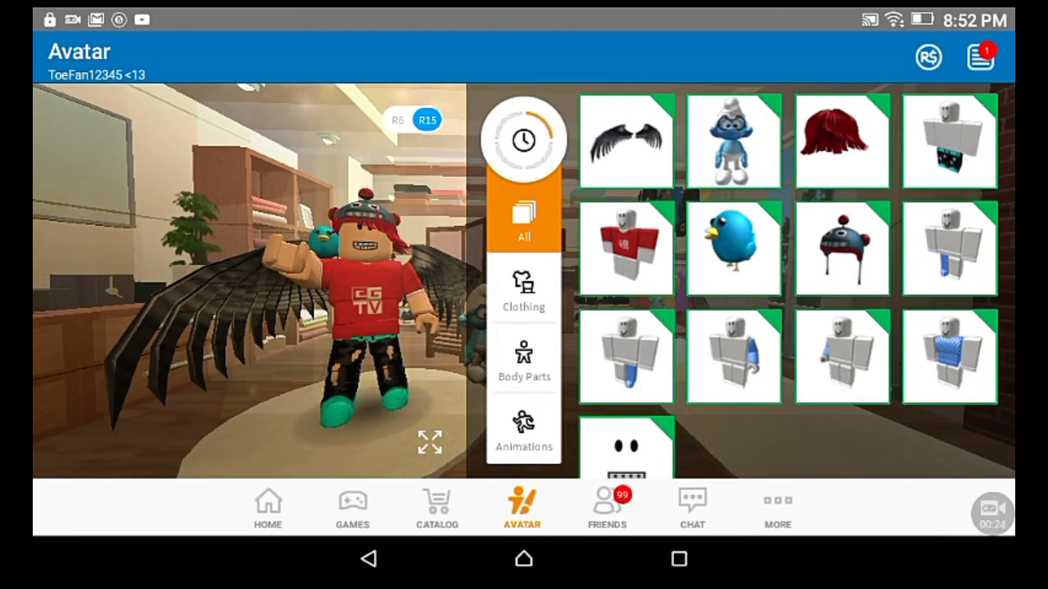
{"action": "mouse_move", "coordinate": [253, 329]}
{"action": "left_mouse_down"}
{"action": "mouse_move", "coordinate": [175, 369]}
{"action": "mouse_move", "coordinate": [63, 344]}
{"action": "mouse_move", "coordinate": [50, 386]}
{"action": "mouse_move", "coordinate": [68, 325]}
{"action": "mouse_move", "coordinate": [187, 346]}
{"action": "left_mouse_up"}
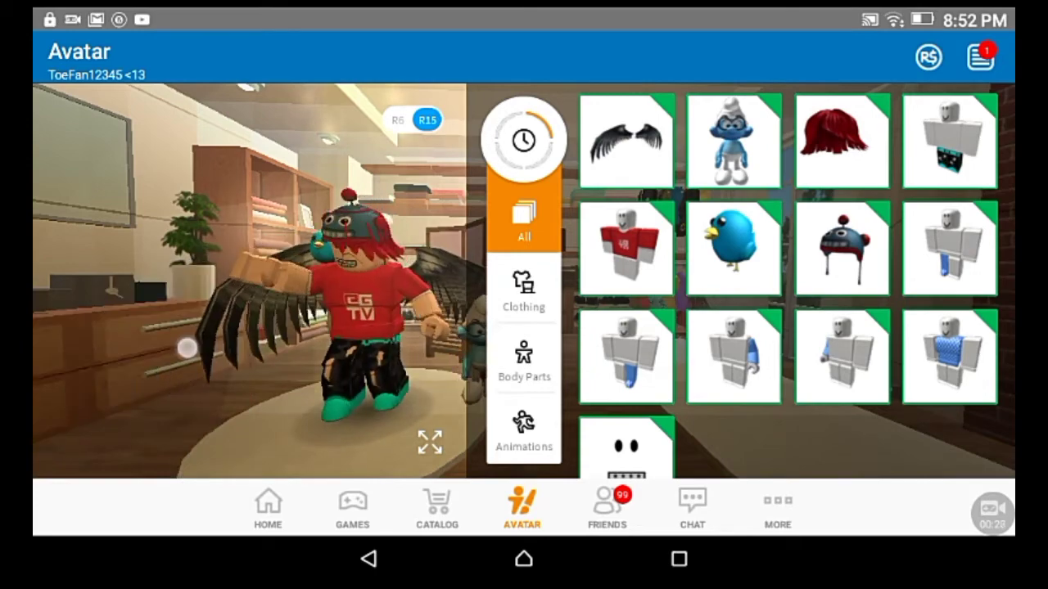
{"action": "left_click", "coordinate": [267, 508]}
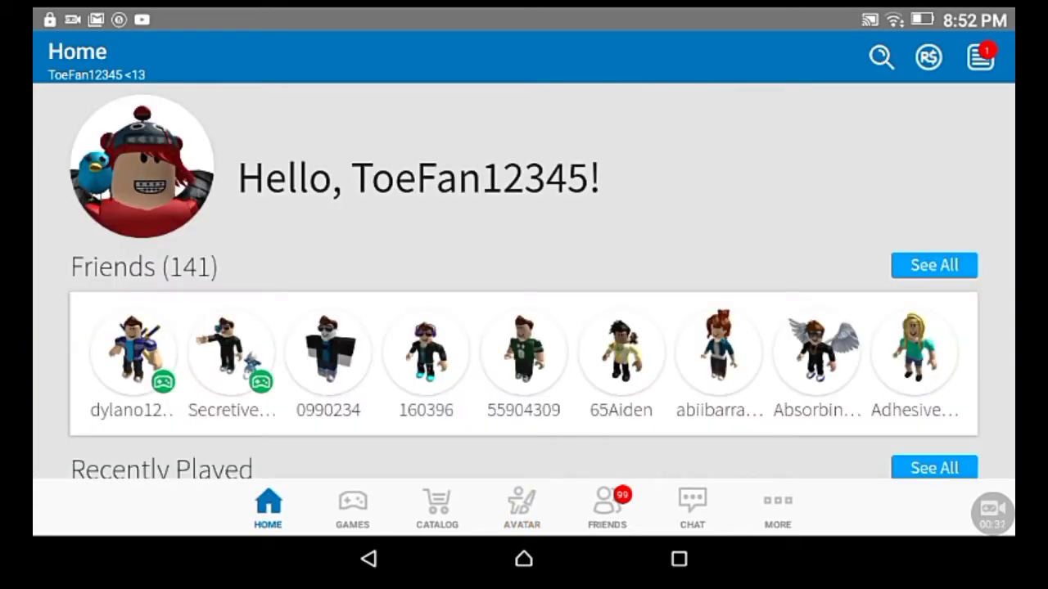
{"action": "left_click_drag", "start_coordinate": [149, 436], "coordinate": [77, 319]}
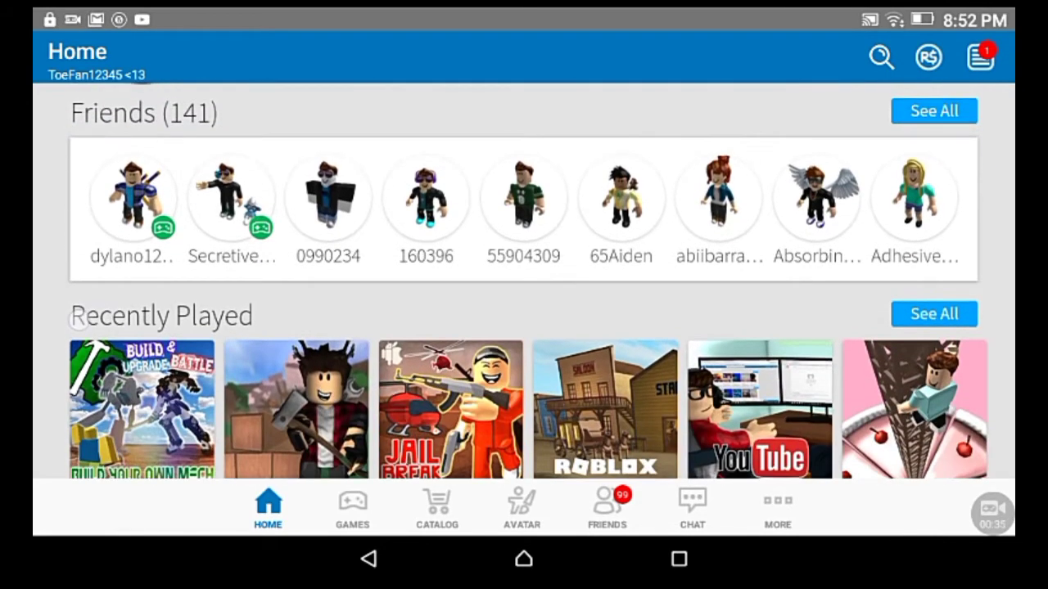
{"action": "left_click", "coordinate": [80, 221]}
{"action": "scroll", "coordinate": [528, 280], "scroll_direction": "up", "scroll_amount": 2}
- Open the friend's profile and scroll through Currently Wearing, Friends (127) and Collections
{"action": "left_click", "coordinate": [821, 291]}
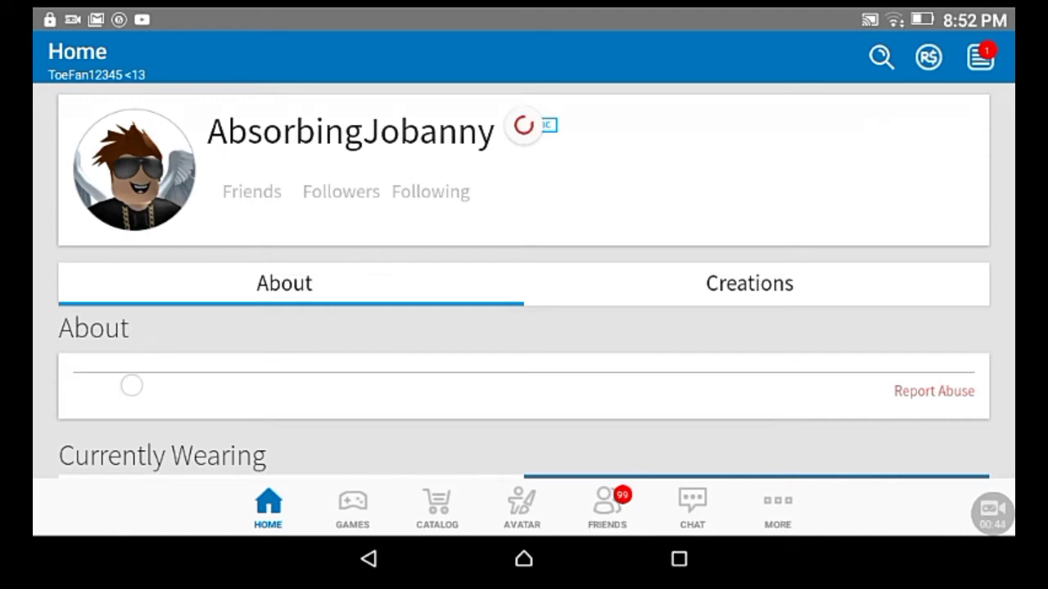
{"action": "left_click_drag", "start_coordinate": [131, 381], "coordinate": [112, 346]}
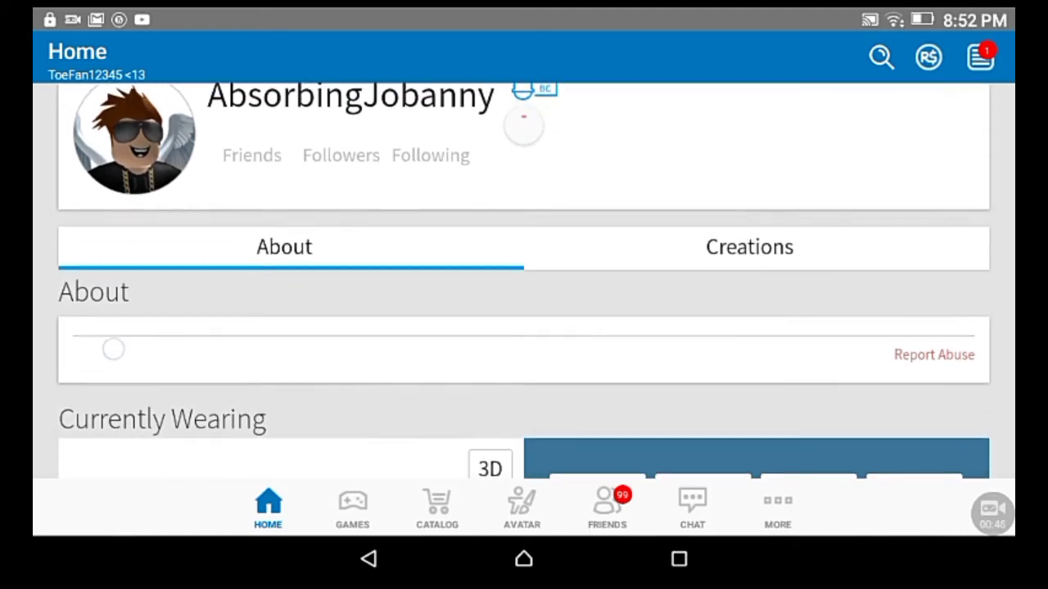
{"action": "left_click_drag", "start_coordinate": [98, 393], "coordinate": [79, 229]}
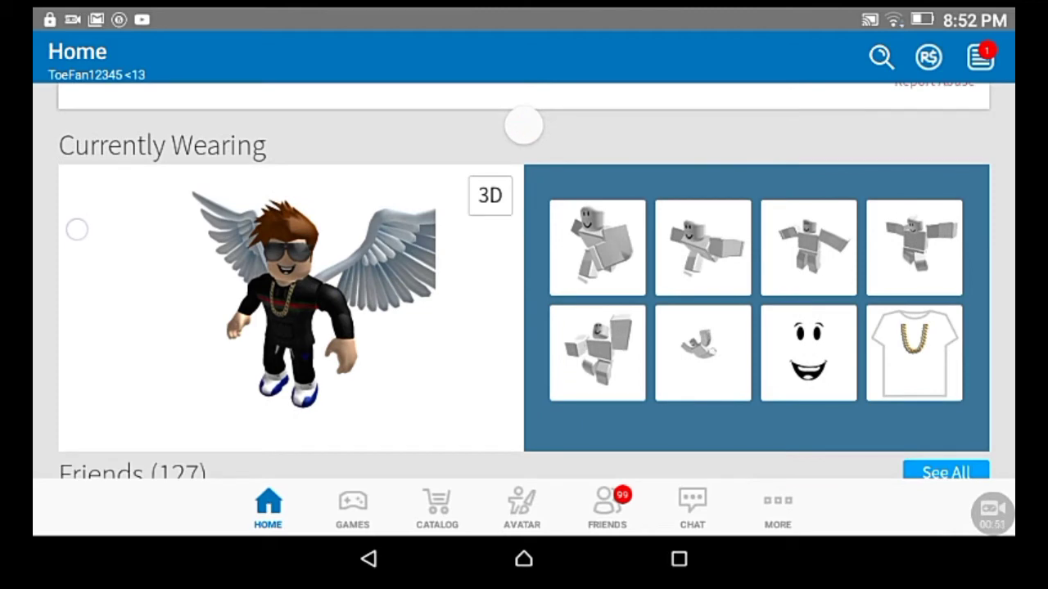
{"action": "left_click_drag", "start_coordinate": [77, 229], "coordinate": [73, 225]}
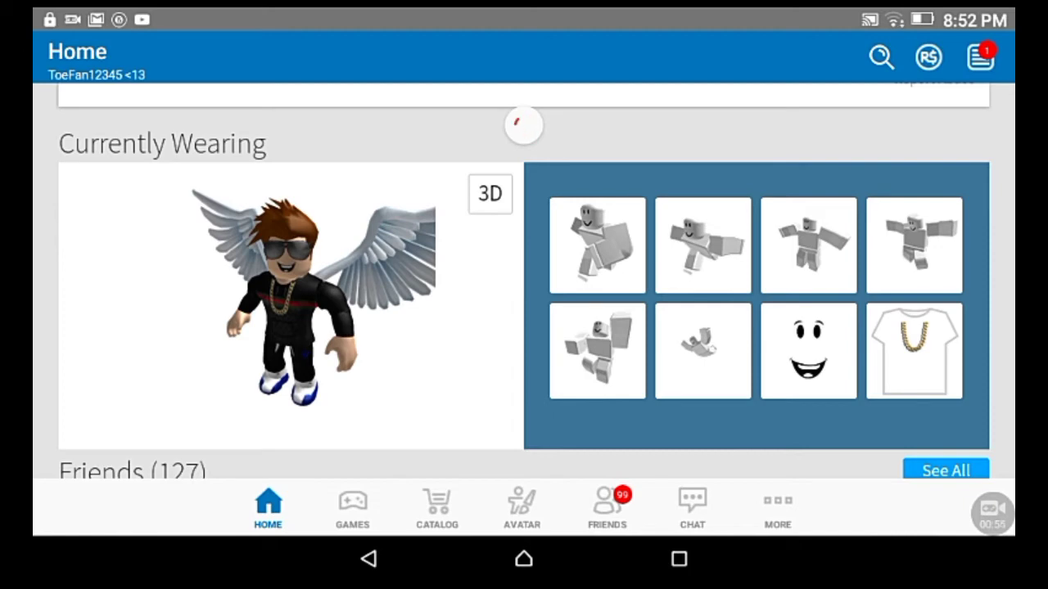
{"action": "left_click_drag", "start_coordinate": [131, 331], "coordinate": [102, 257]}
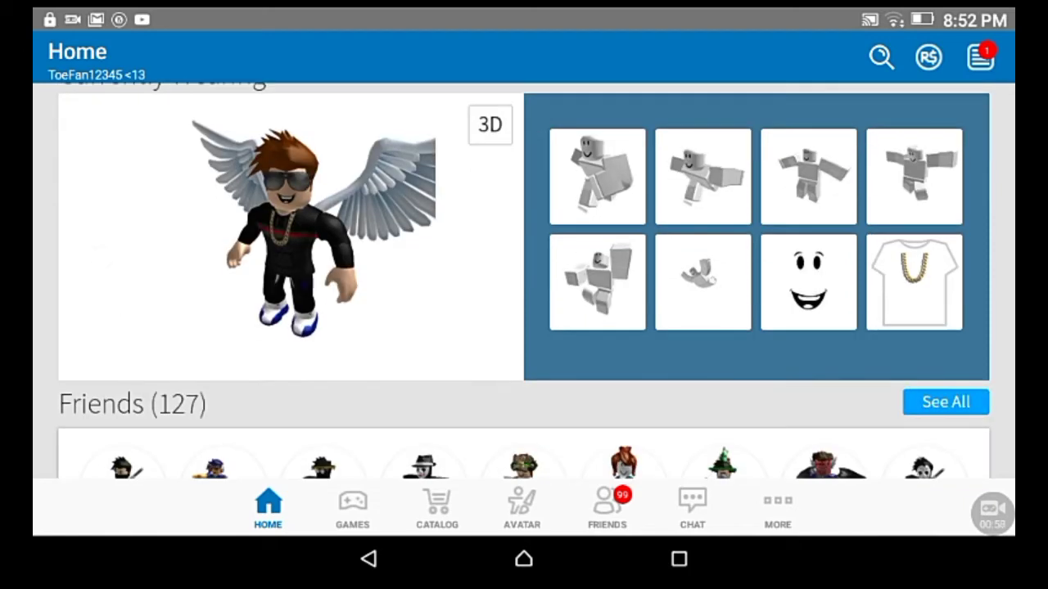
{"action": "mouse_move", "coordinate": [180, 274]}
{"action": "left_mouse_down"}
{"action": "mouse_move", "coordinate": [180, 393]}
{"action": "mouse_move", "coordinate": [175, 237]}
{"action": "left_mouse_up"}
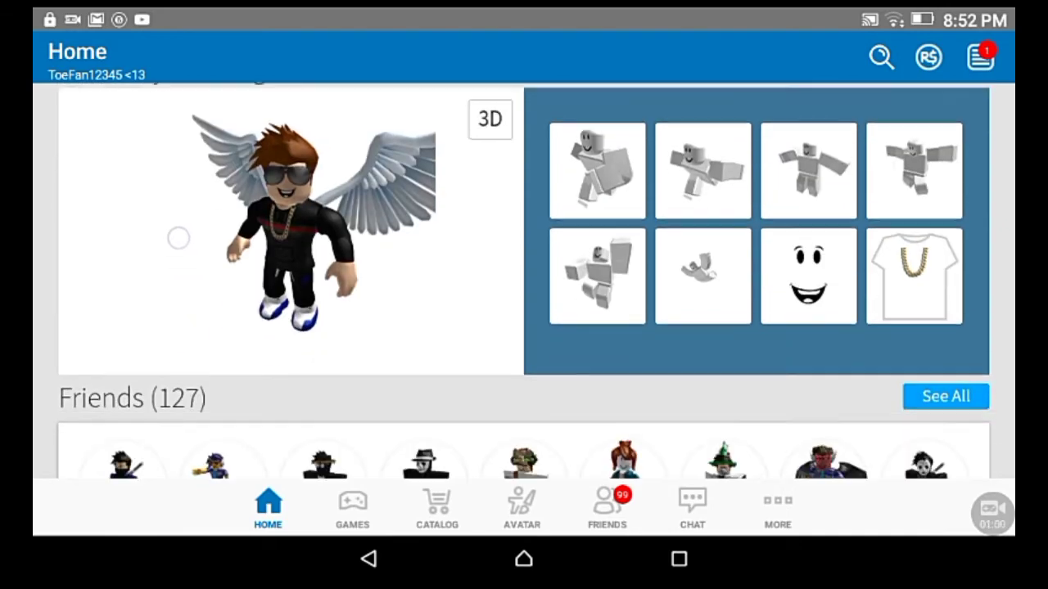
{"action": "left_click_drag", "start_coordinate": [132, 279], "coordinate": [128, 412]}
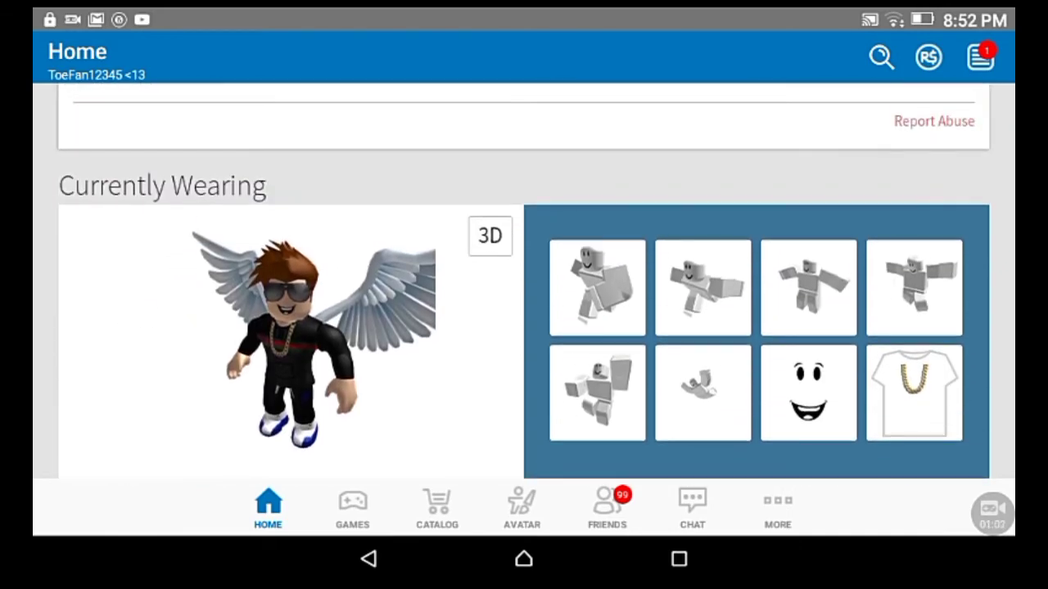
{"action": "mouse_move", "coordinate": [124, 288]}
{"action": "left_mouse_down"}
{"action": "mouse_move", "coordinate": [145, 261]}
{"action": "mouse_move", "coordinate": [122, 423]}
{"action": "mouse_move", "coordinate": [148, 267]}
{"action": "left_mouse_up"}
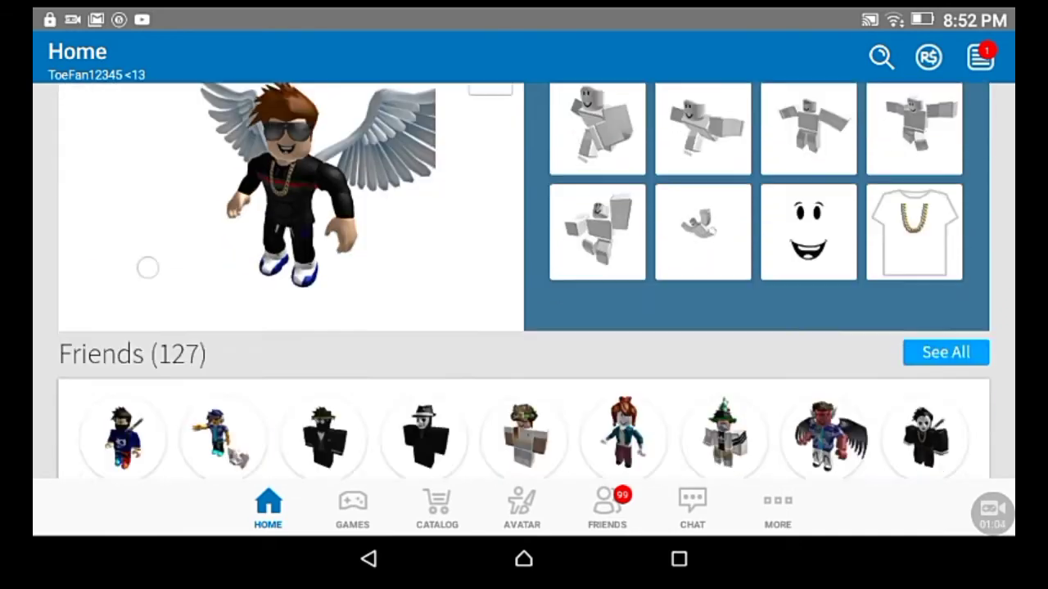
{"action": "left_click_drag", "start_coordinate": [145, 374], "coordinate": [81, 255]}
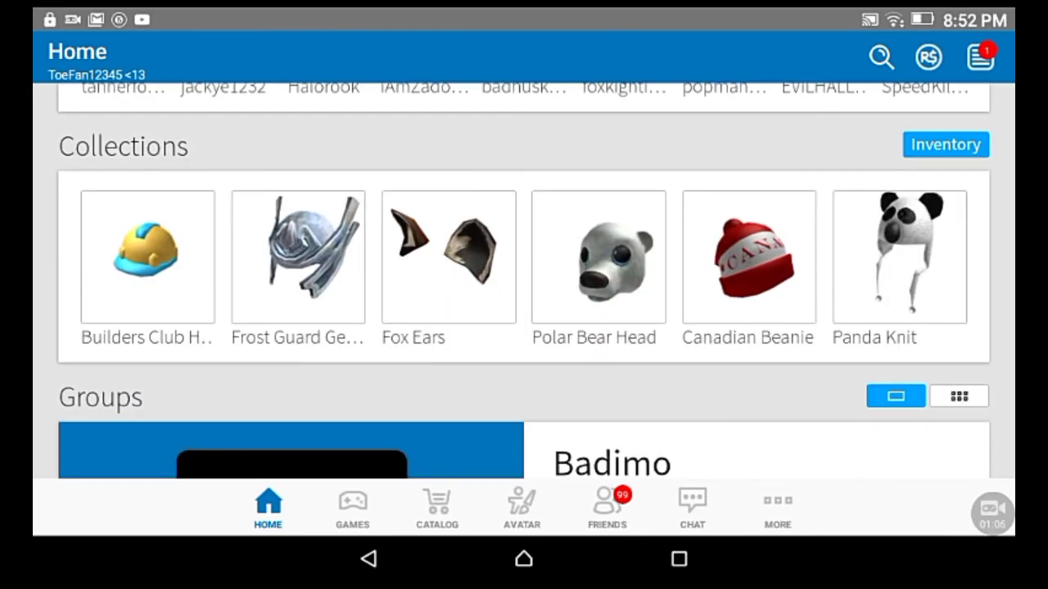
- Open the Frost Guard General Helm page, a not-for-sale Medieval hat with 2,219 favorites
{"action": "left_click", "coordinate": [298, 258]}
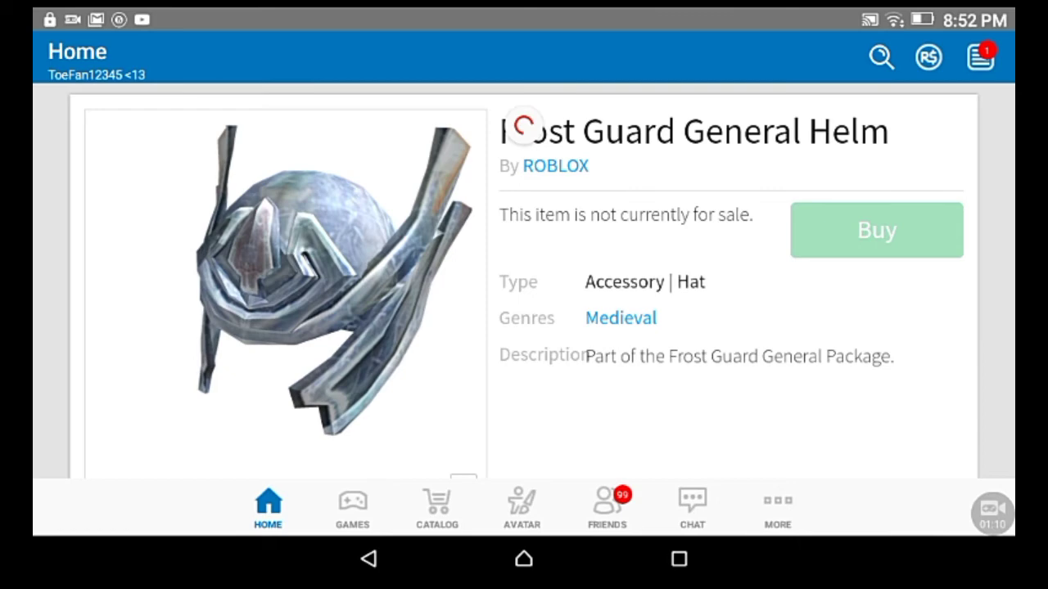
{"action": "left_click_drag", "start_coordinate": [133, 352], "coordinate": [132, 237]}
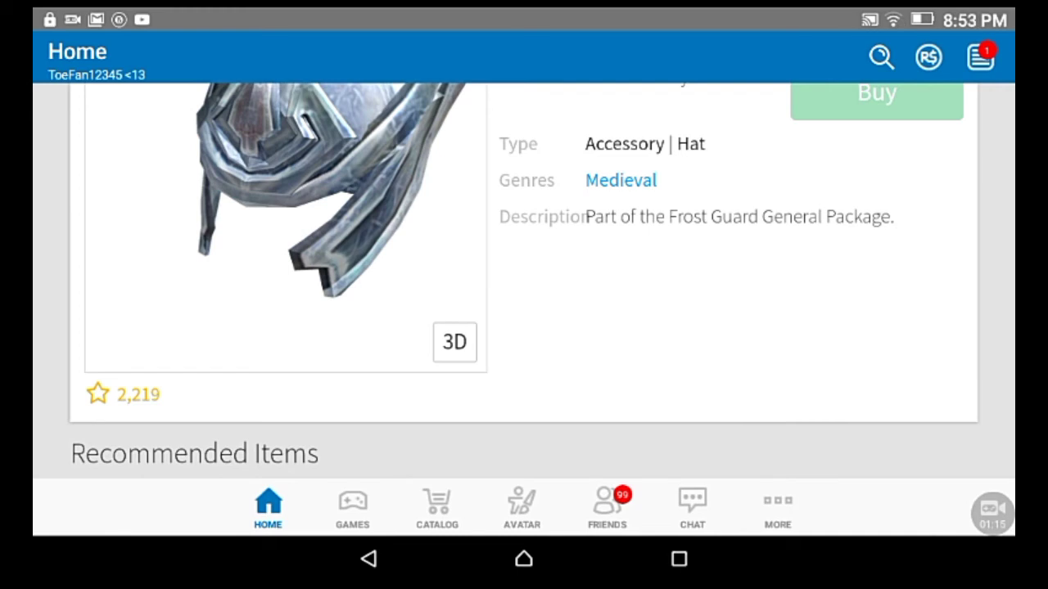
{"action": "left_click", "coordinate": [520, 124]}
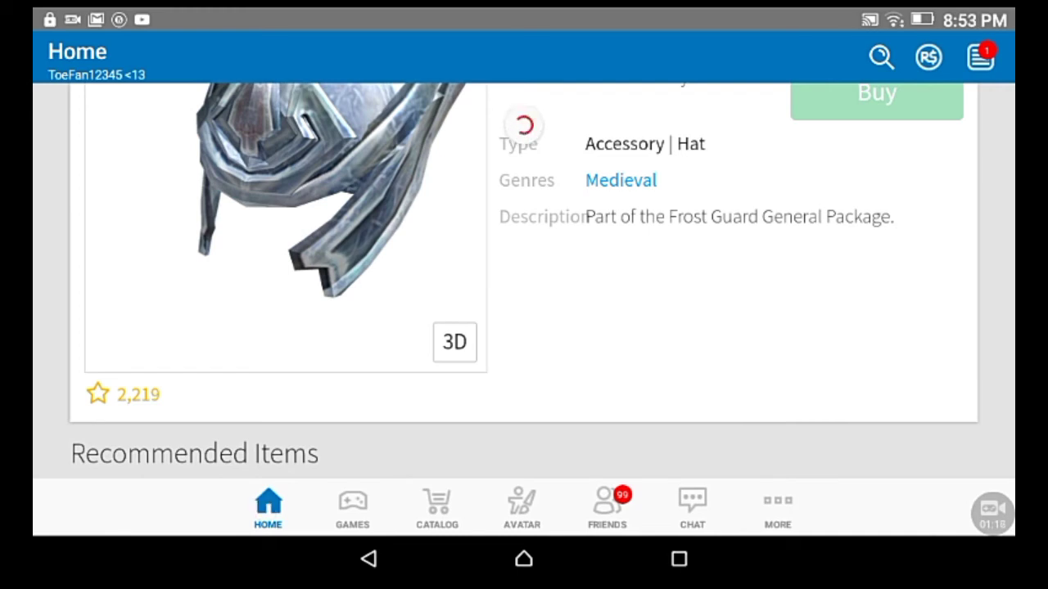